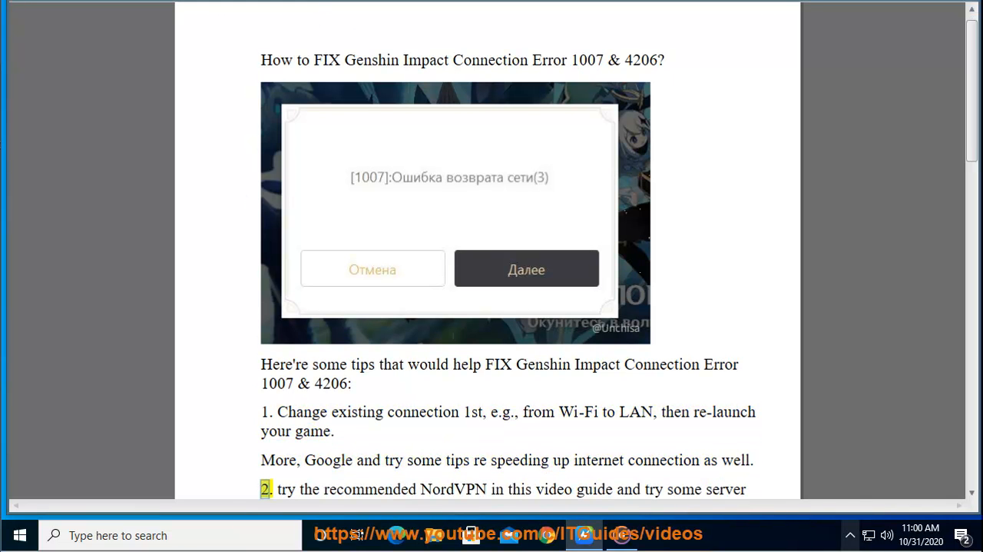
Check the network connection status from the taskbar and highlight 'connection' in the guide's first tip
left_click(869, 535)
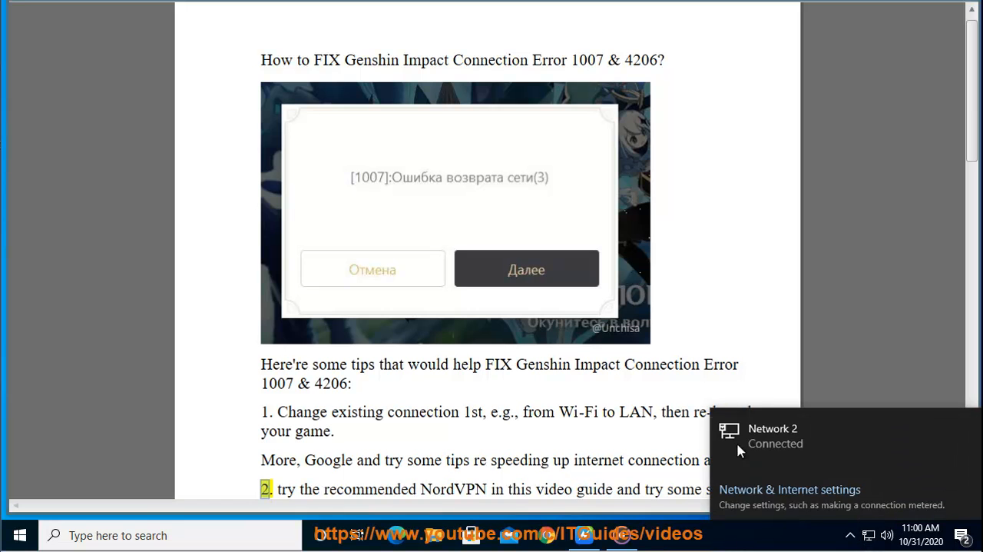
left_click(470, 411)
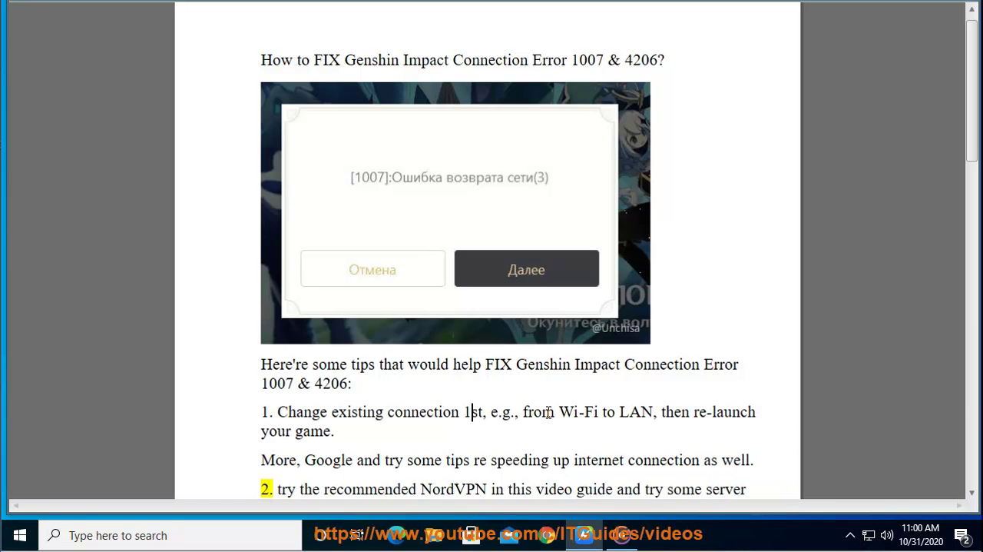
double_click(425, 413)
In Windows Settings > Network & Internet, start the troubleshooter for Ethernet0, cancel it, and view the network reset page
left_click(20, 535)
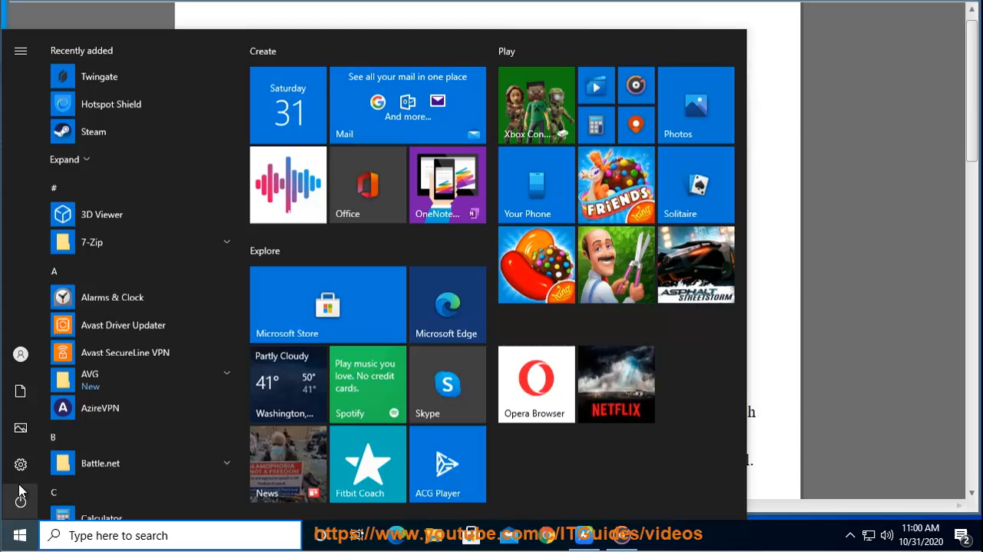
left_click(21, 463)
scroll(727, 356, "down", 3)
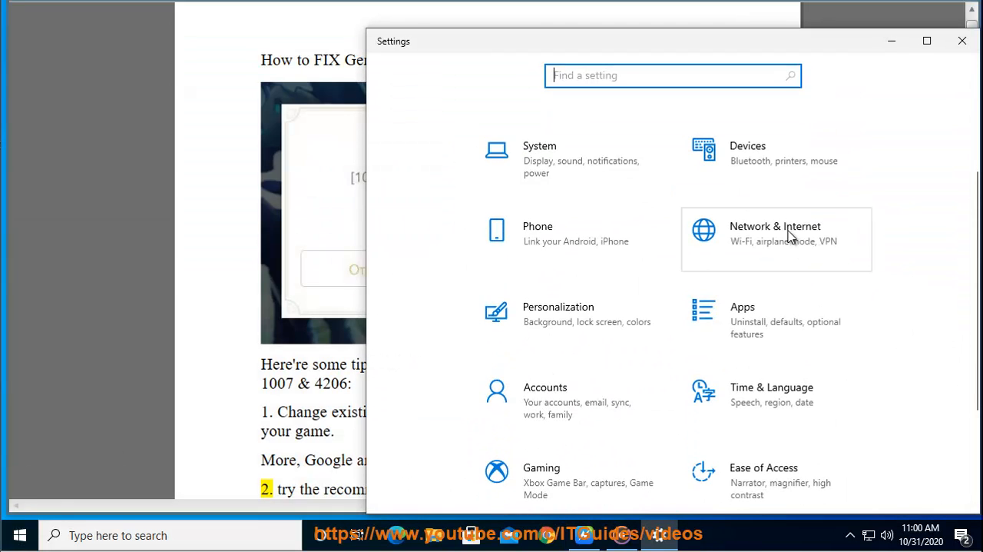
left_click(791, 237)
scroll(796, 345, "down", 5)
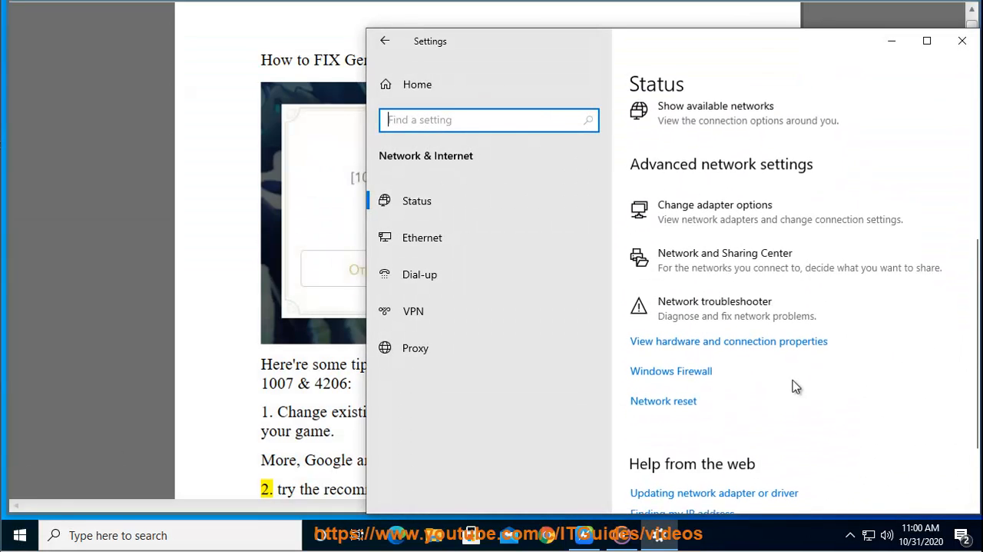
left_click(749, 311)
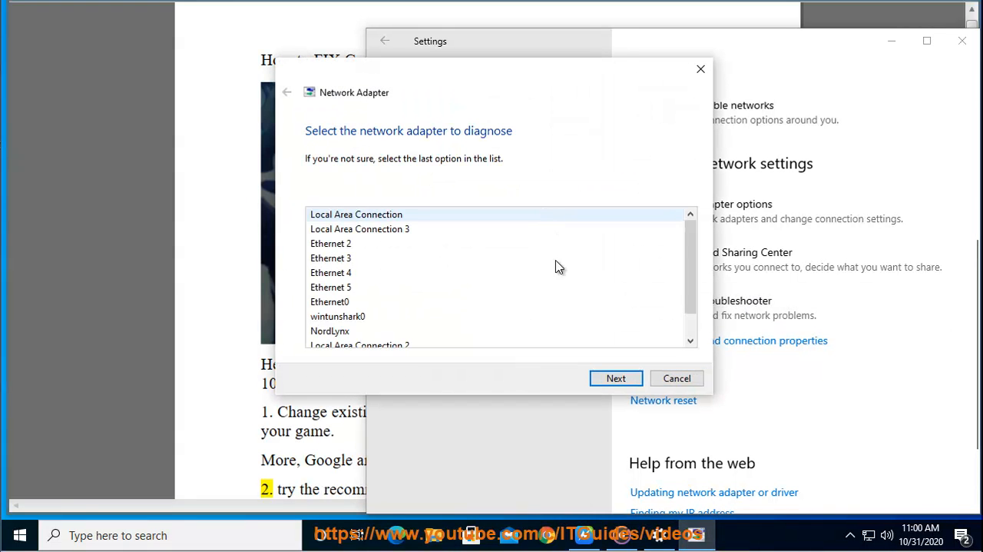
left_click(371, 301)
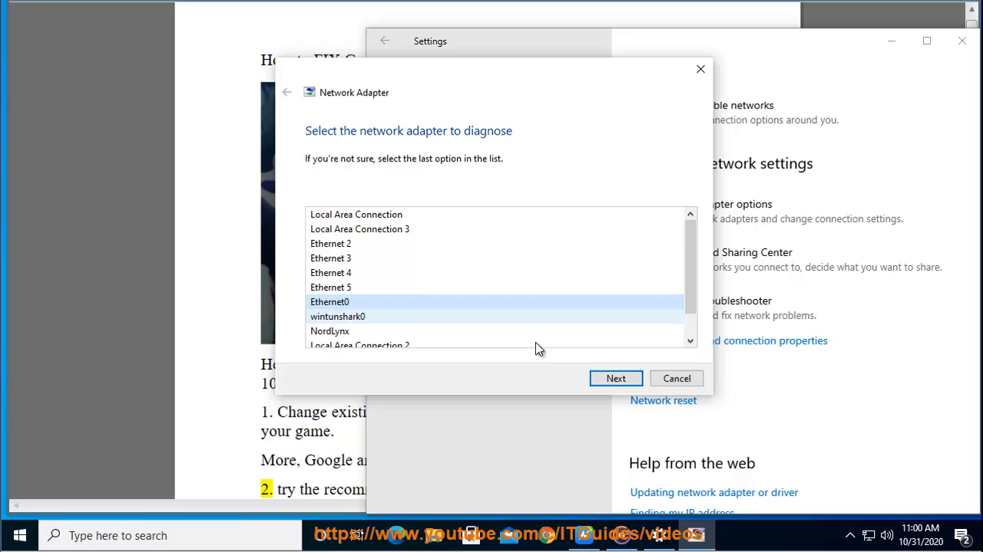
left_click(676, 378)
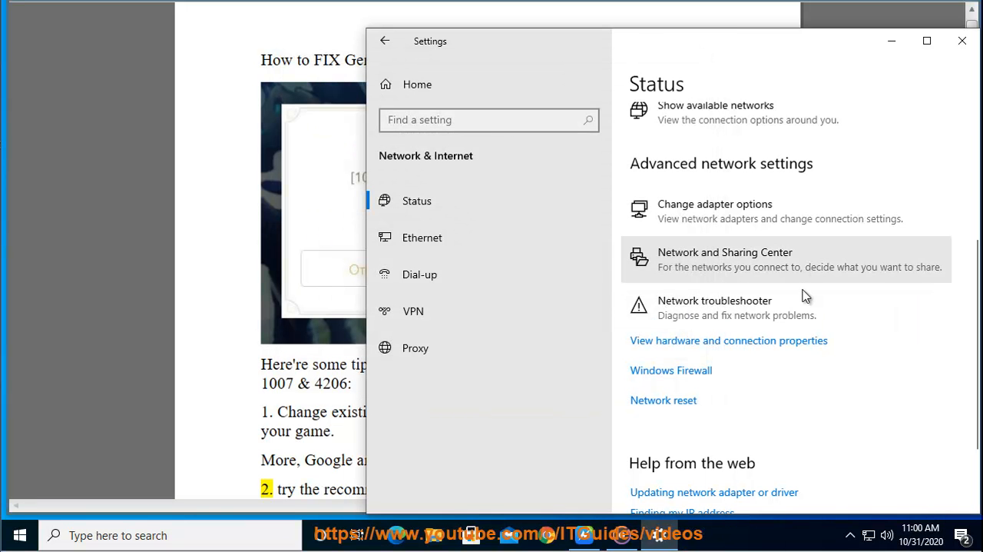
left_click(676, 401)
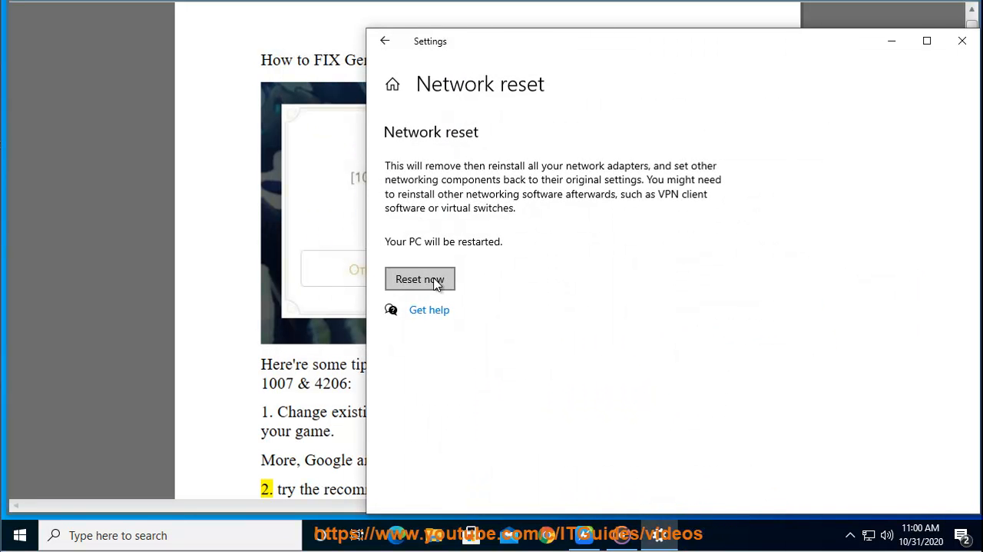
left_click(962, 40)
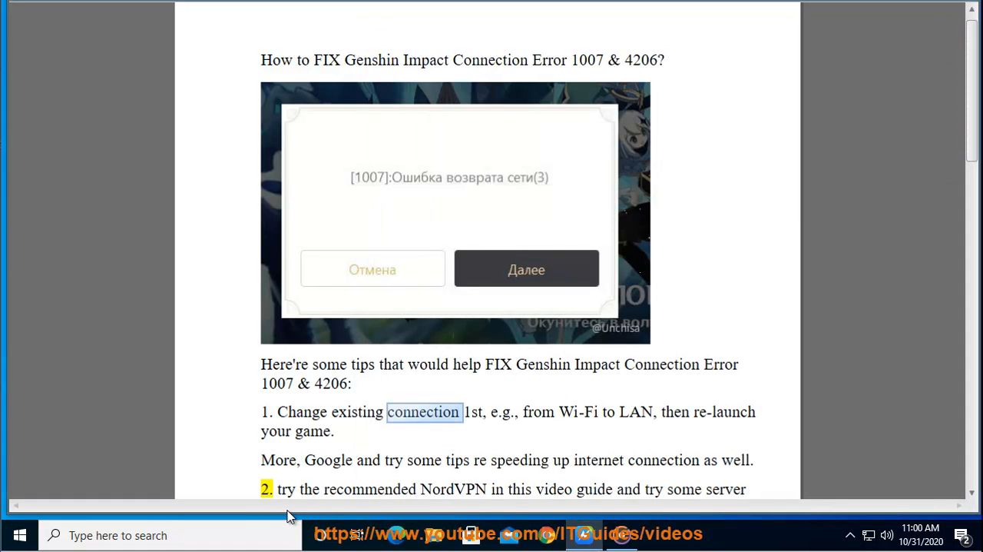
Launch Command Prompt, then in Chrome search Google for 'genshin impact' and open genshin.mihoyo.com in a new tab
left_click(80, 535)
type("c")
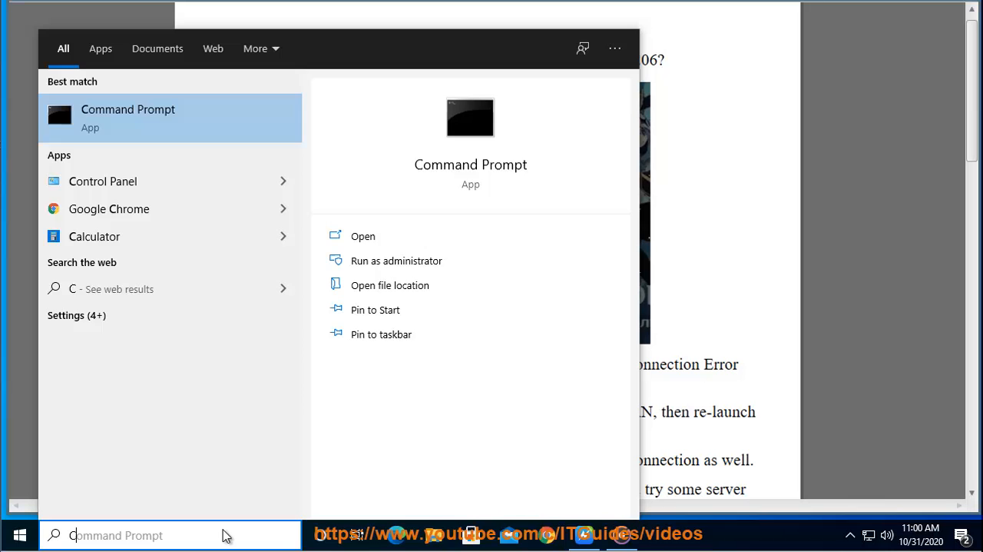
left_click(175, 128)
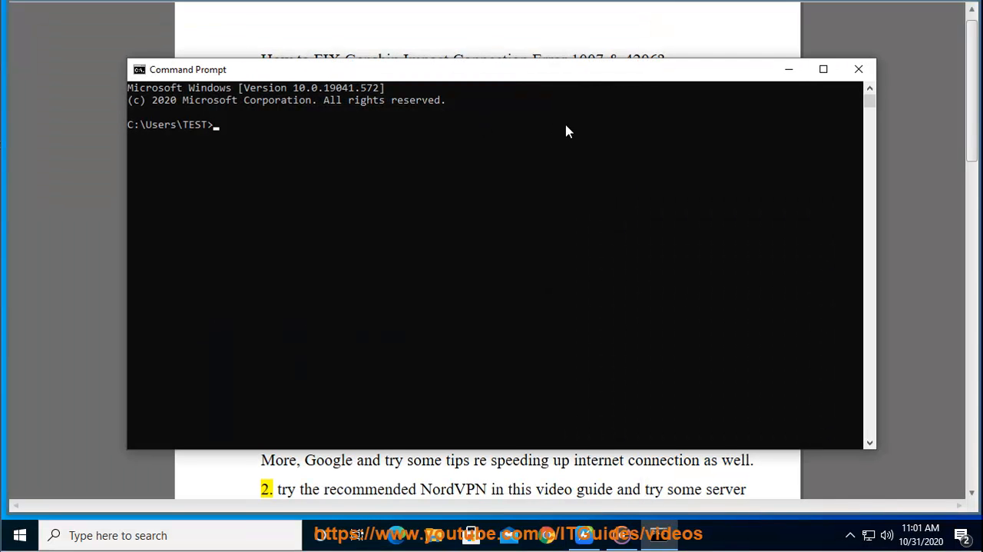
left_click(547, 535)
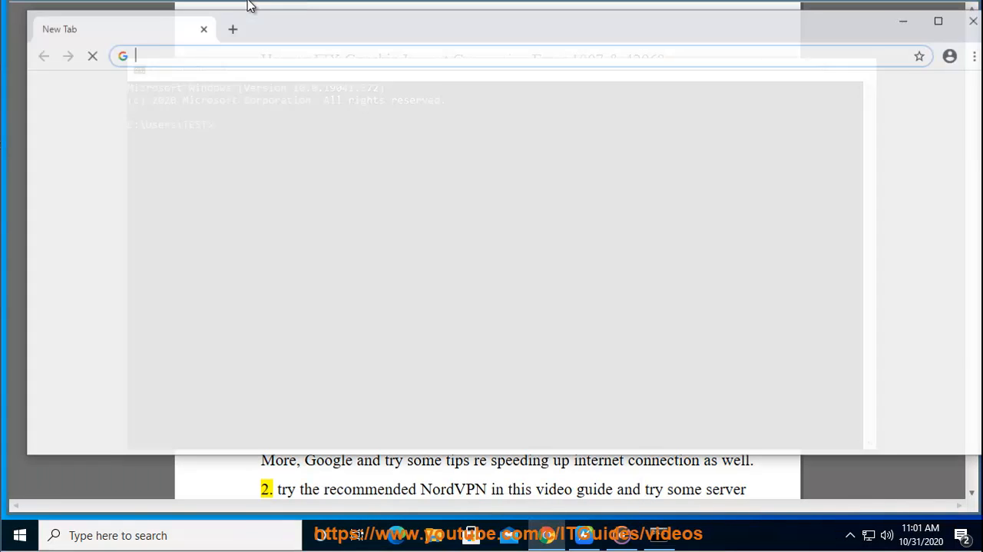
type("GEN")
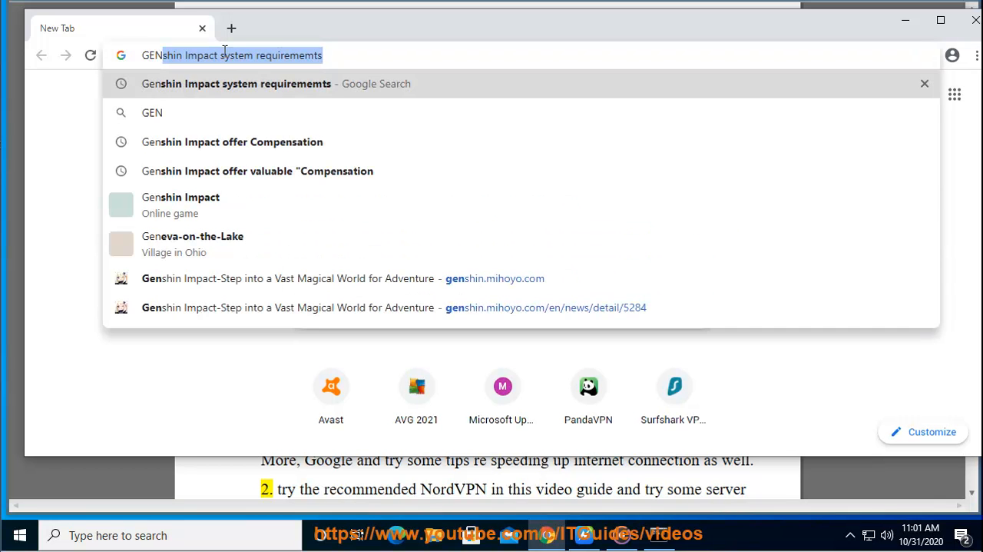
left_click(226, 202)
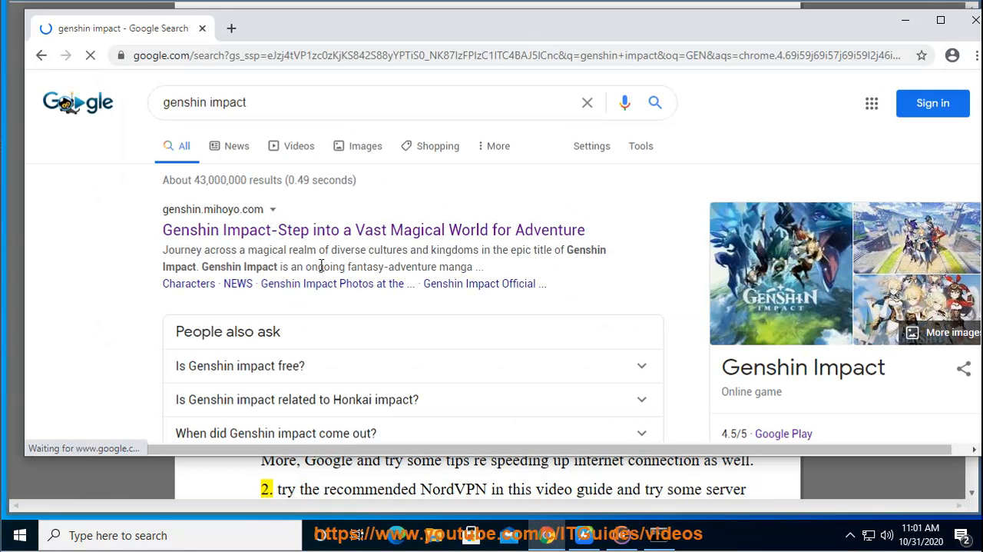
left_click(300, 230)
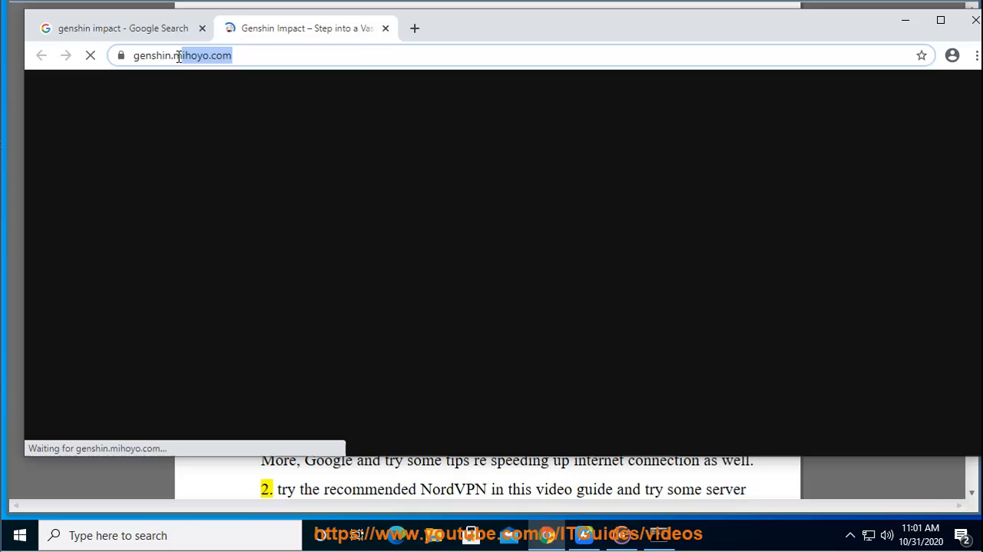
left_click(905, 19)
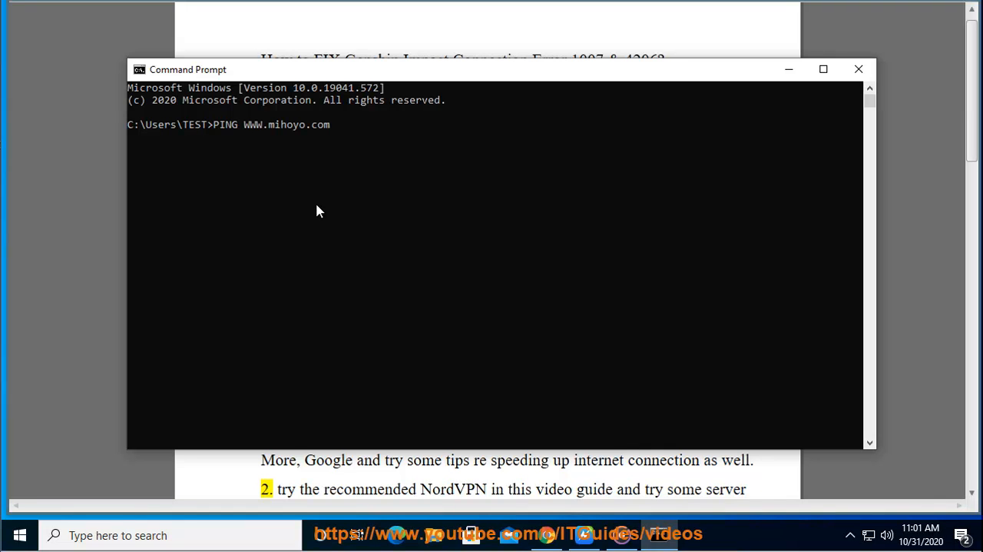
key("Return")
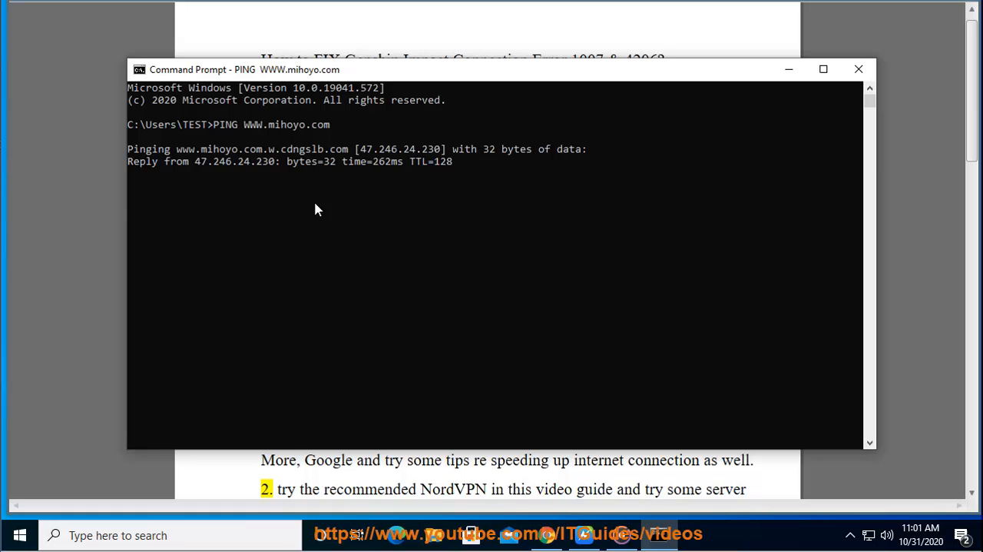
left_click(789, 71)
left_click(488, 459)
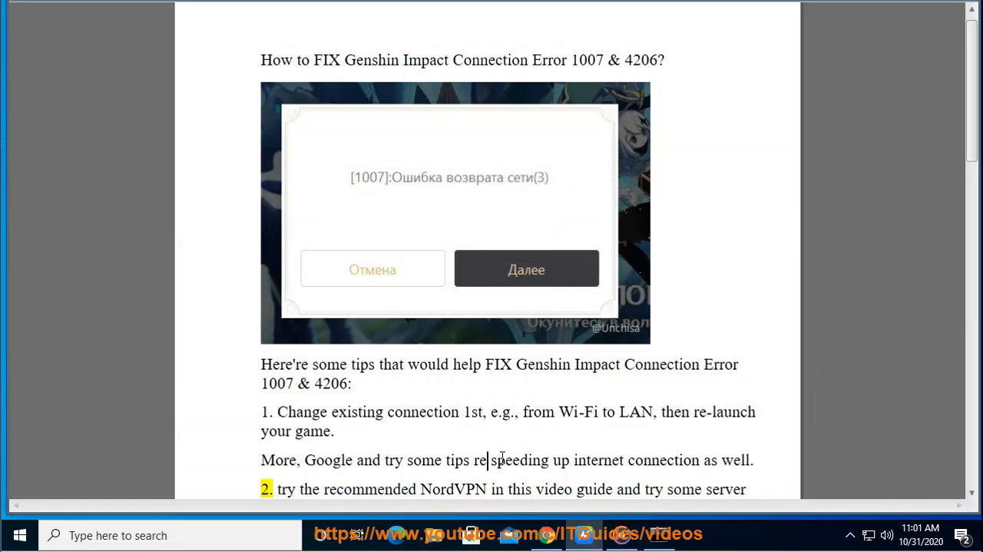
Copy the phrase 'speeding up internet connection' from the guide and bring Chrome back to the front
left_click_drag(700, 460, 507, 462)
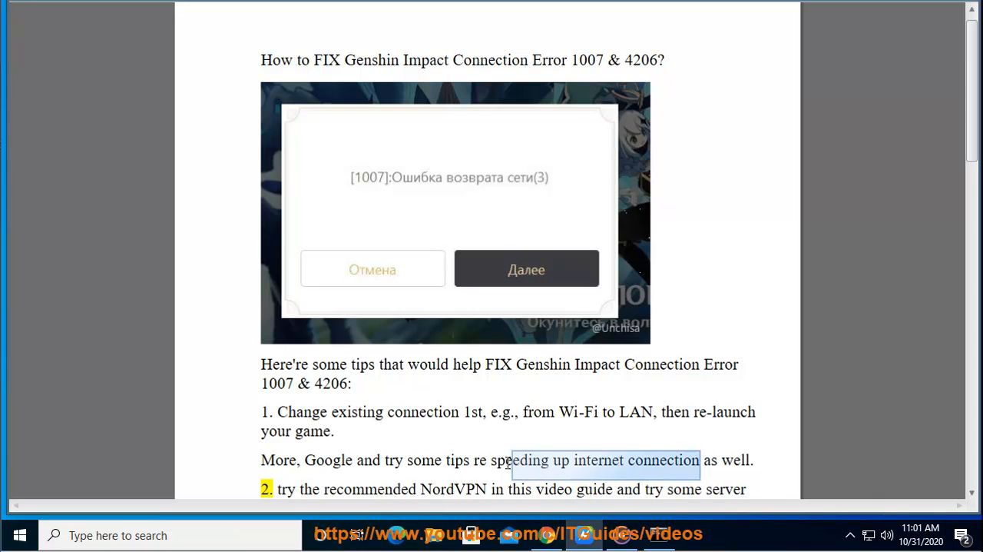
right_click(507, 460)
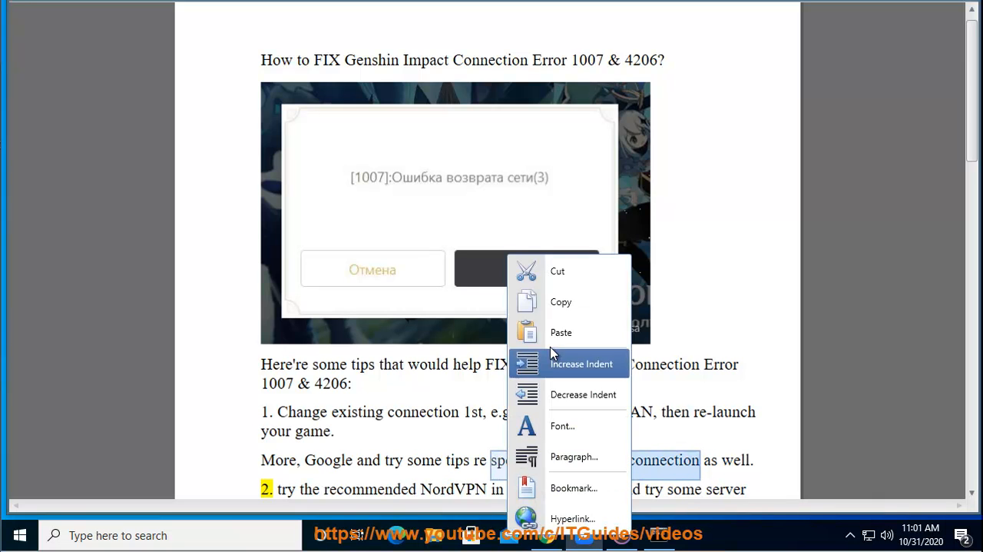
left_click(564, 299)
left_click(547, 533)
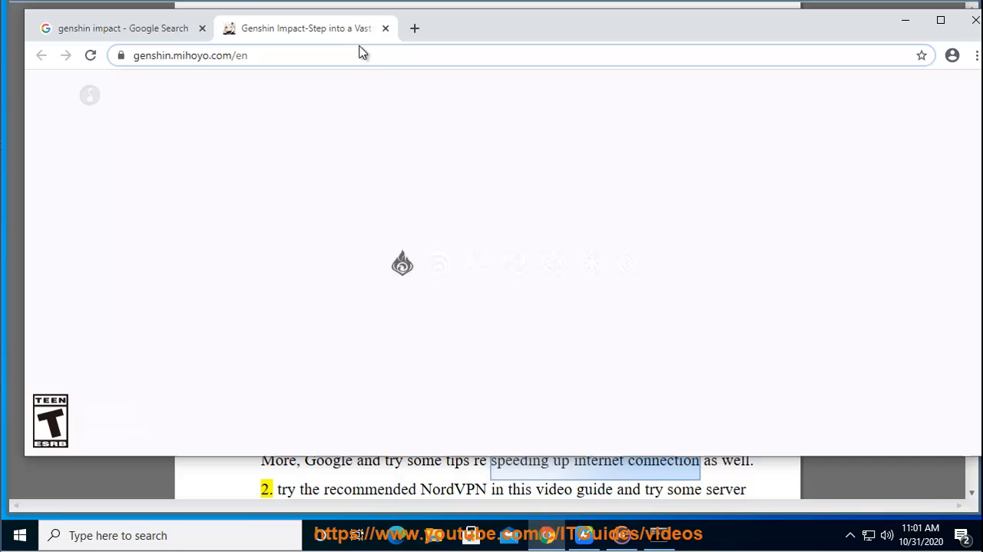
Replace the Google query with 'speeding up internet connection', review the results, and return to the guide
left_click(123, 28)
left_click(284, 102)
key("ctrl+a")
key("ctrl+v")
key("Return")
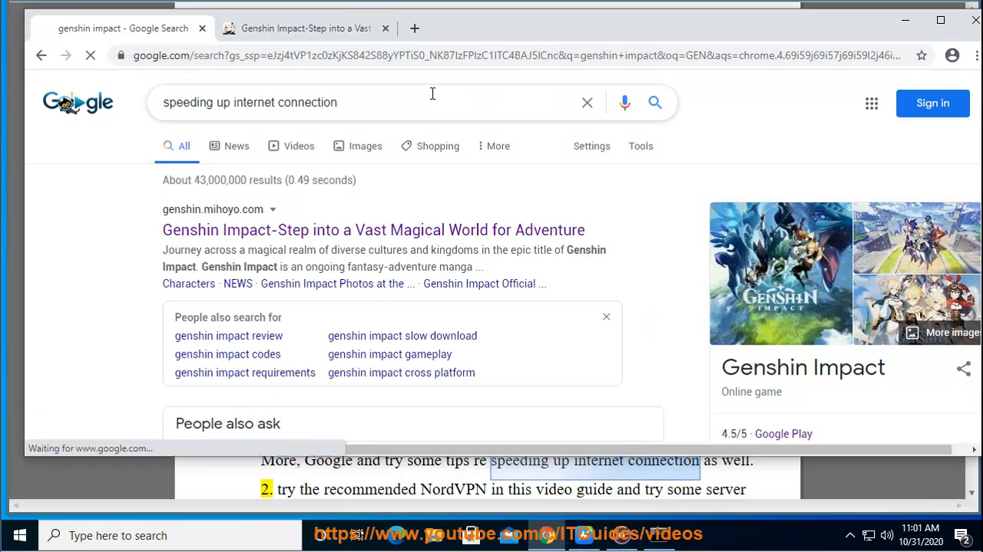
scroll(506, 269, "down", 3)
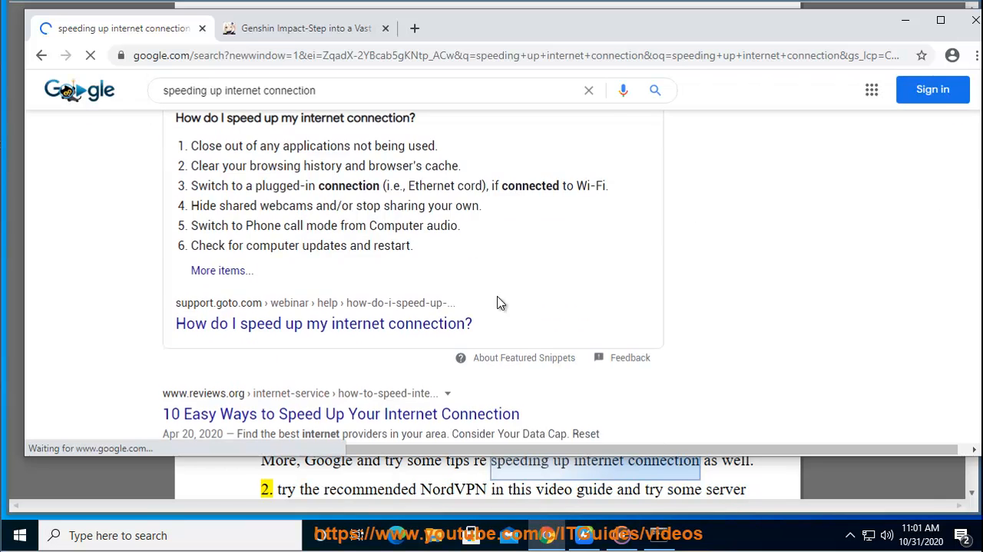
scroll(461, 323, "down", 3)
scroll(430, 335, "down", 3)
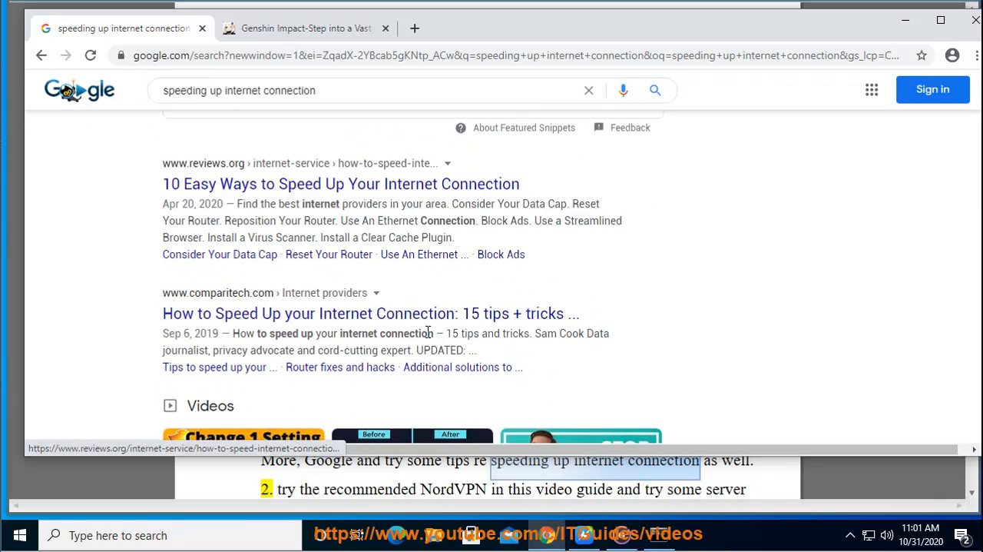
scroll(430, 336, "down", 3)
scroll(427, 332, "down", 4)
scroll(430, 335, "down", 3)
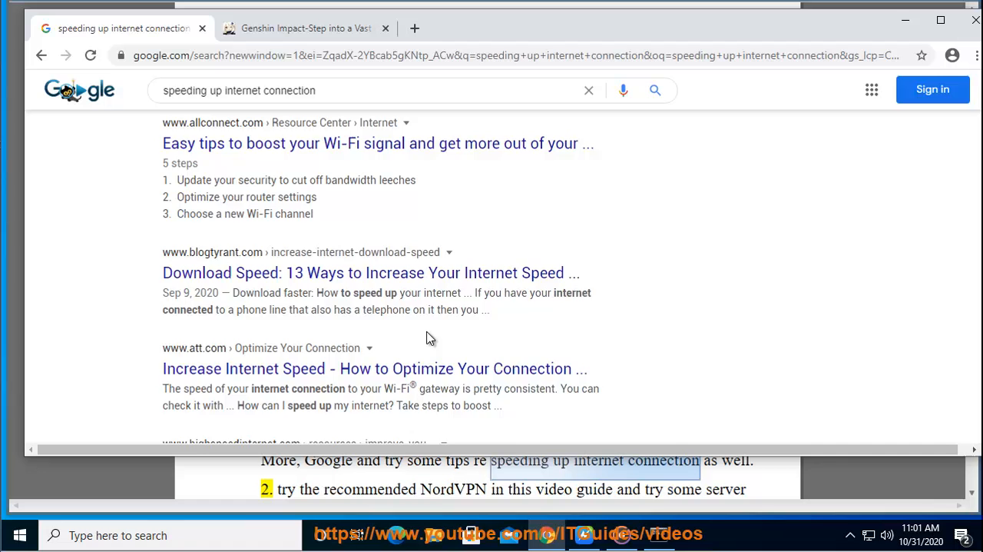
scroll(430, 336, "down", 3)
scroll(428, 332, "down", 2)
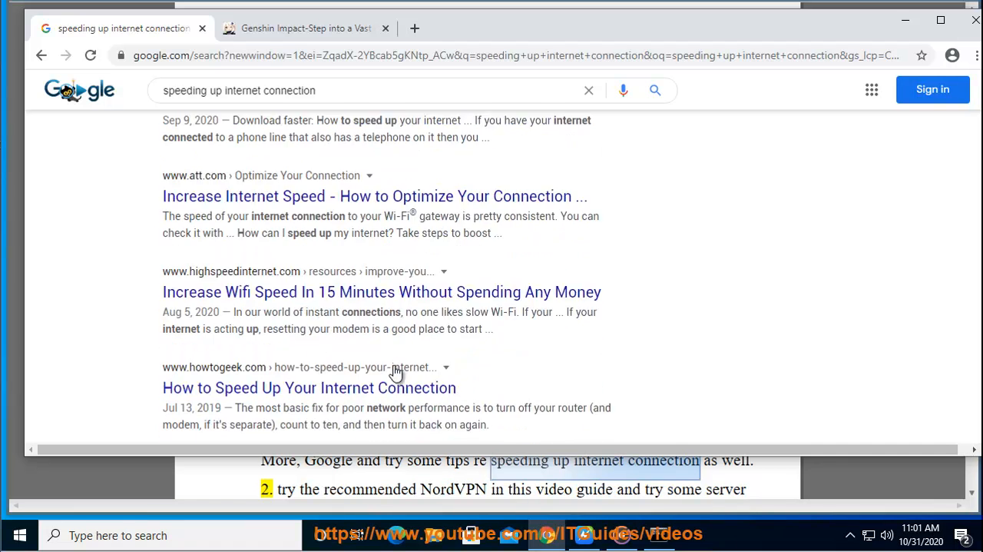
scroll(428, 332, "down", 1)
left_click_drag(484, 332, 161, 335)
scroll(453, 307, "down", 3)
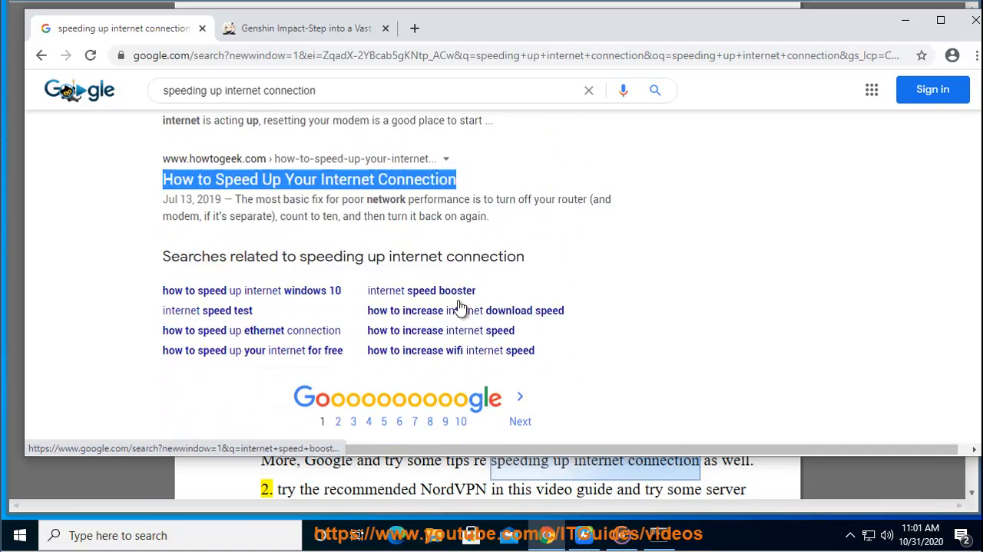
scroll(461, 308, "down", 2)
scroll(461, 303, "up", 6)
scroll(461, 300, "up", 6)
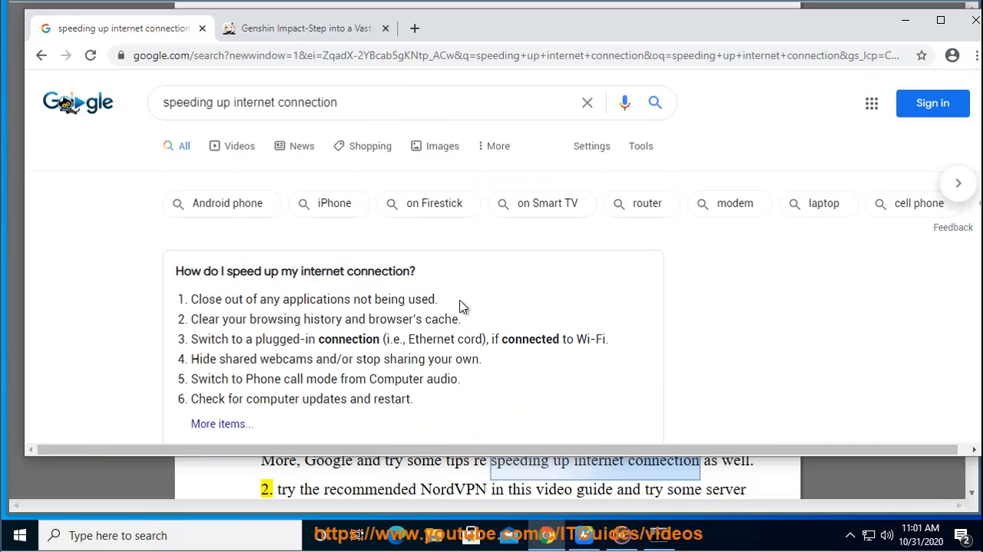
left_click(909, 21)
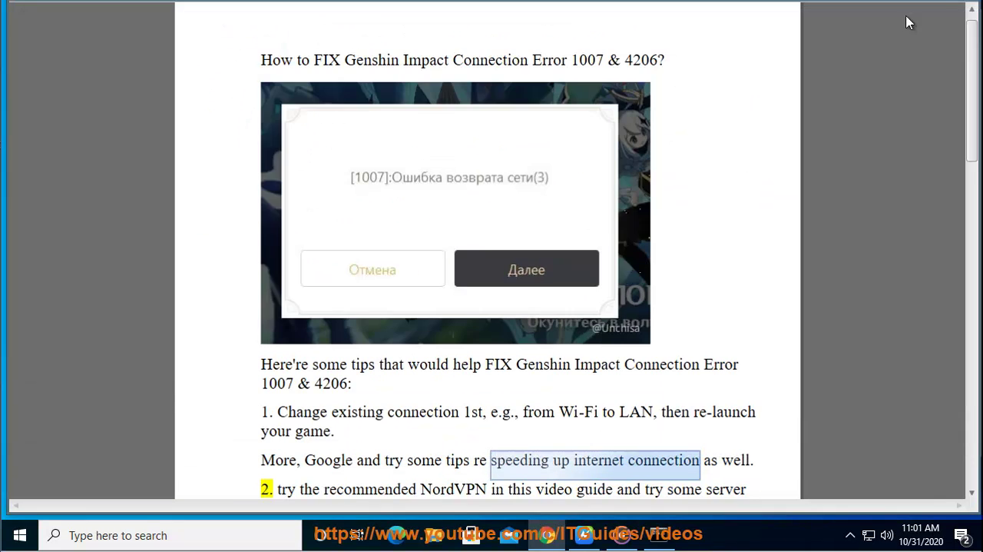
Select 'Genshin Impact server status' in step 3 of the guide and bring up its context menu
left_click(660, 434)
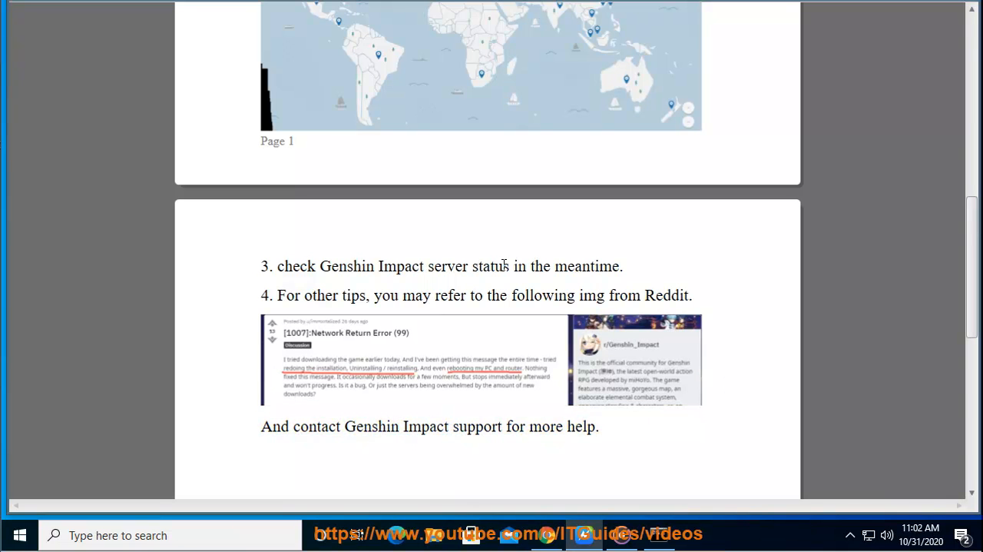
left_click_drag(513, 265, 333, 270)
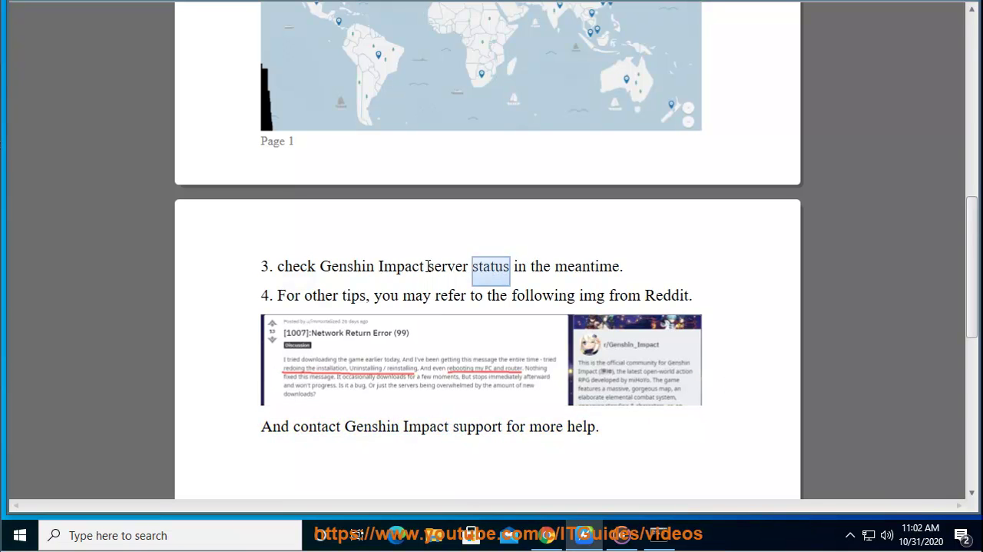
right_click(337, 266)
Copy the phrase and run a Google search for 'Genshin Impact server status' in Chrome
left_click(393, 301)
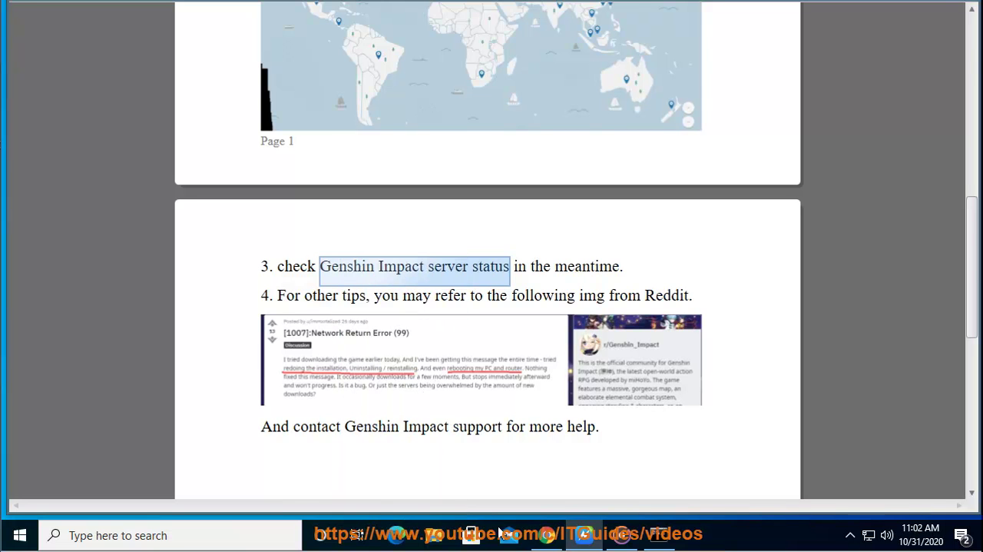
left_click(550, 542)
triple_click(350, 102)
key("ctrl+v")
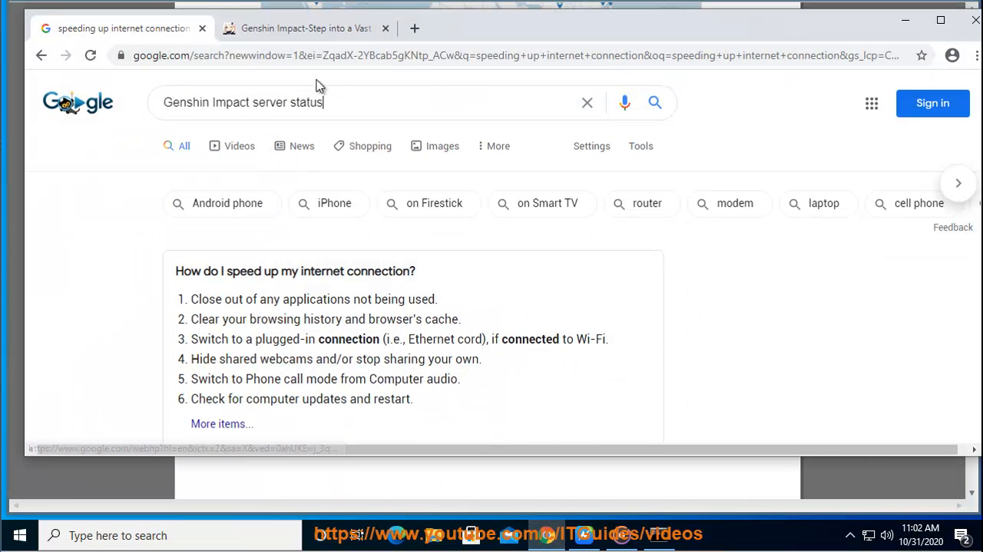
key("Return")
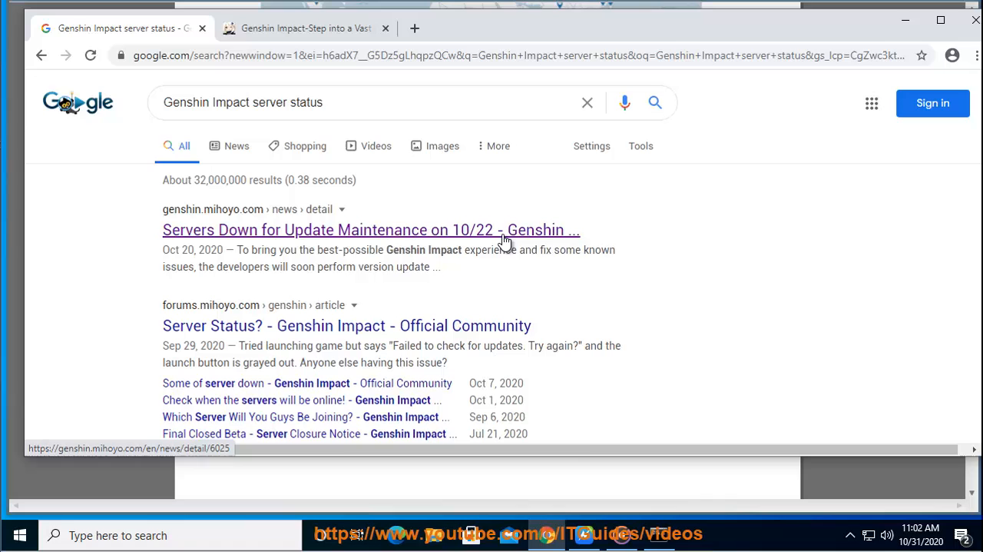
Return to the guide, clear the selection, and close the Command Prompt window
left_click(584, 535)
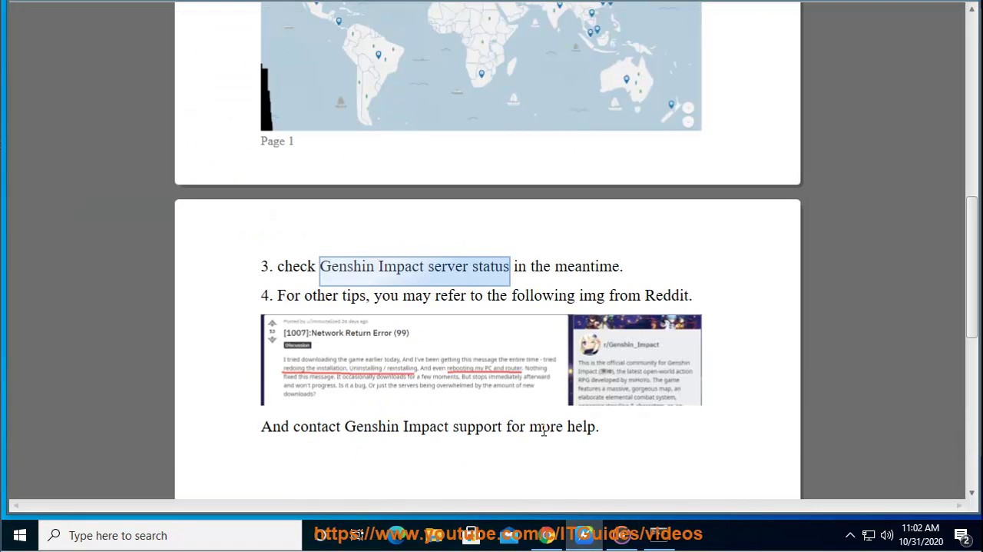
left_click(584, 275)
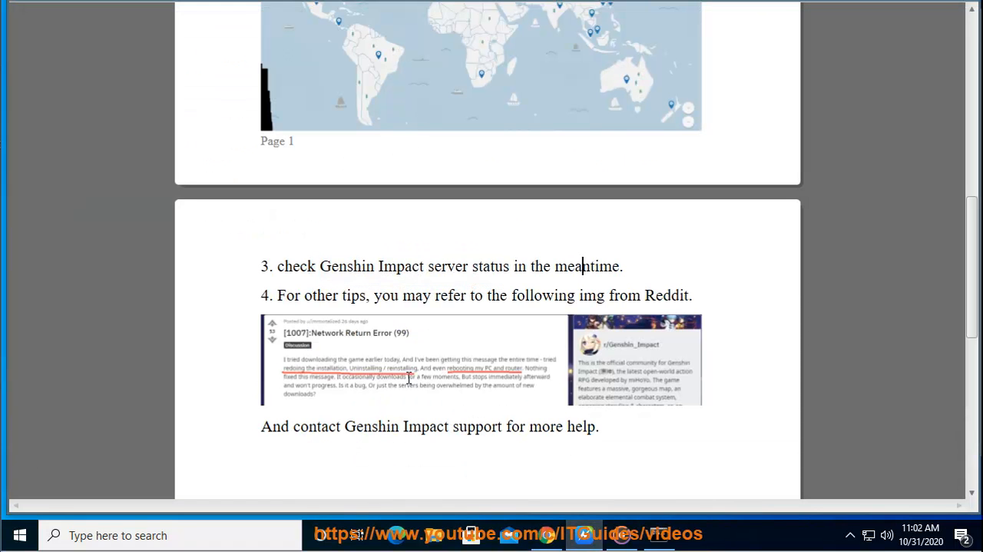
left_click(659, 535)
left_click(859, 69)
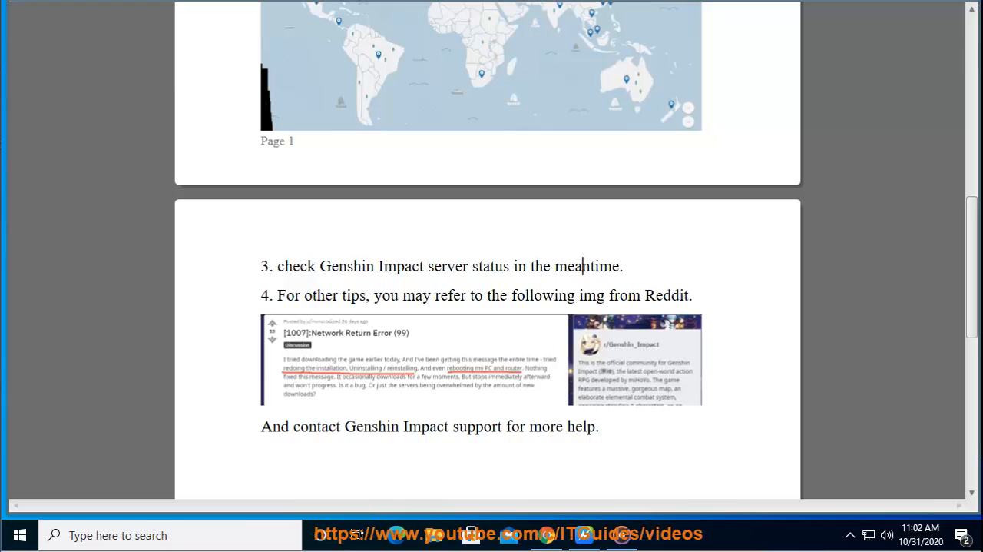
Close the genshin.mihoyo.com tab, minimize Chrome, and launch Genshin Impact from the desktop, approving the prompt
key("alt+Tab")
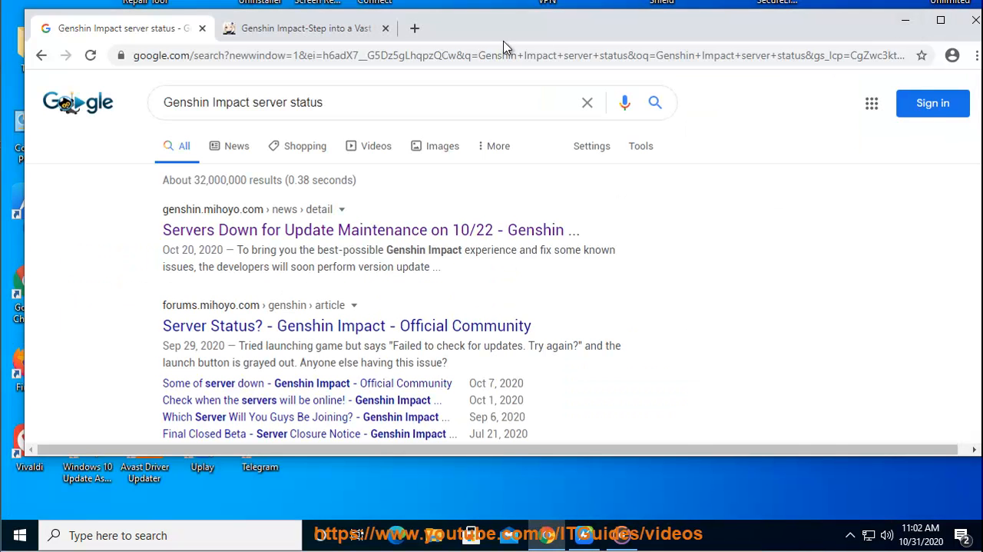
left_click(306, 27)
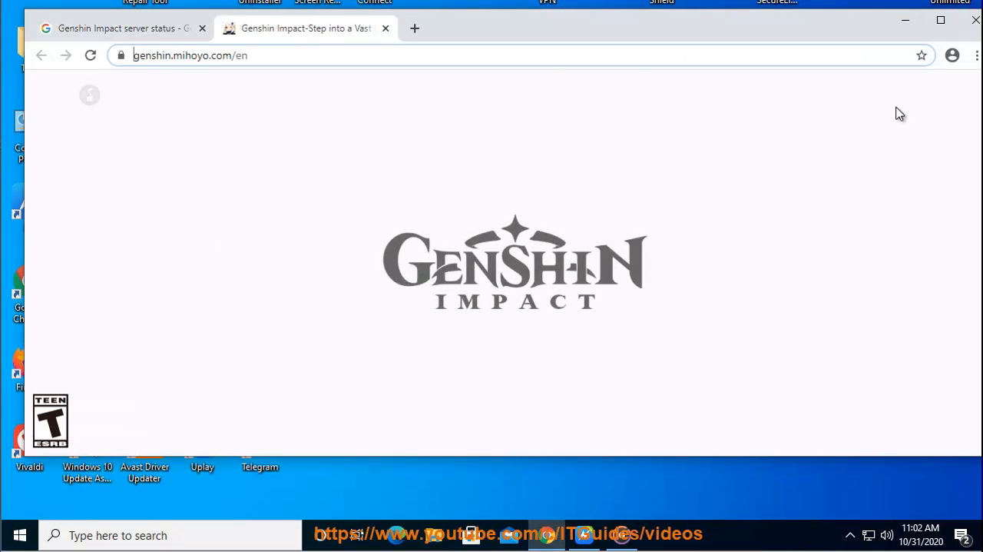
left_click(385, 28)
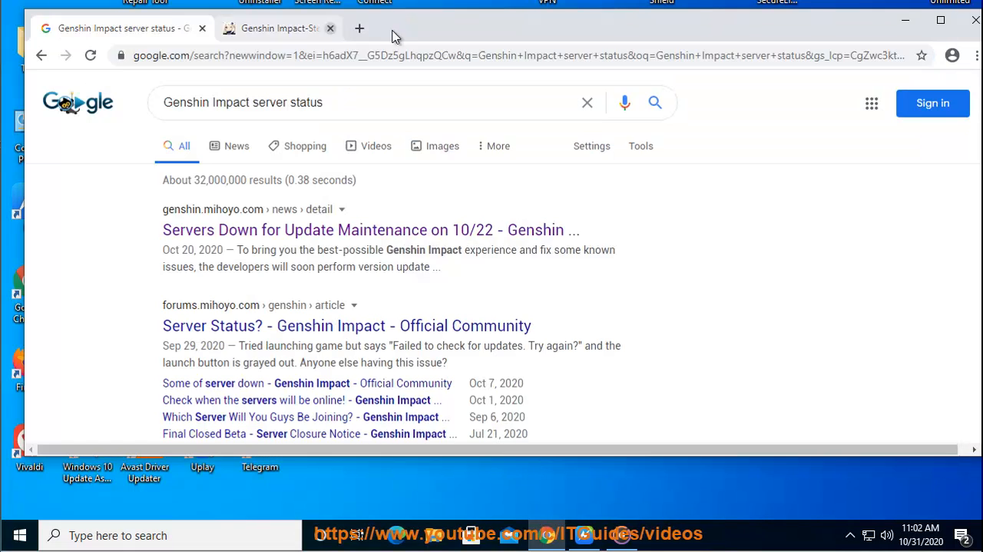
left_click(905, 20)
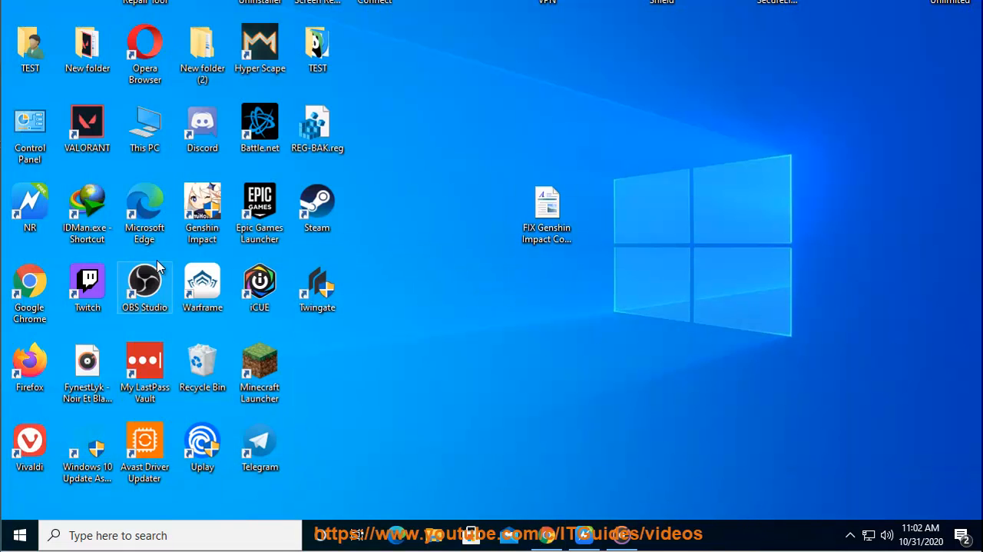
double_click(206, 209)
left_click(478, 352)
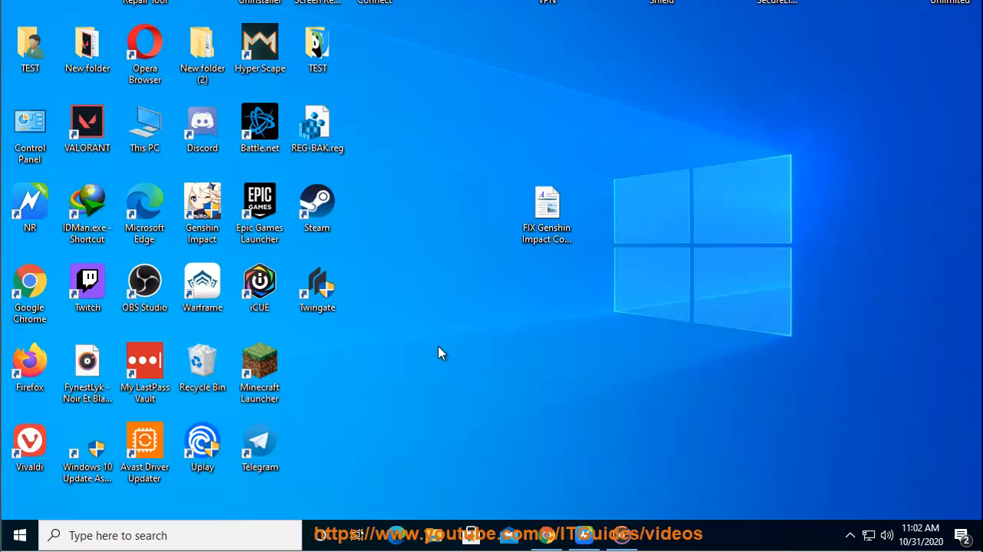